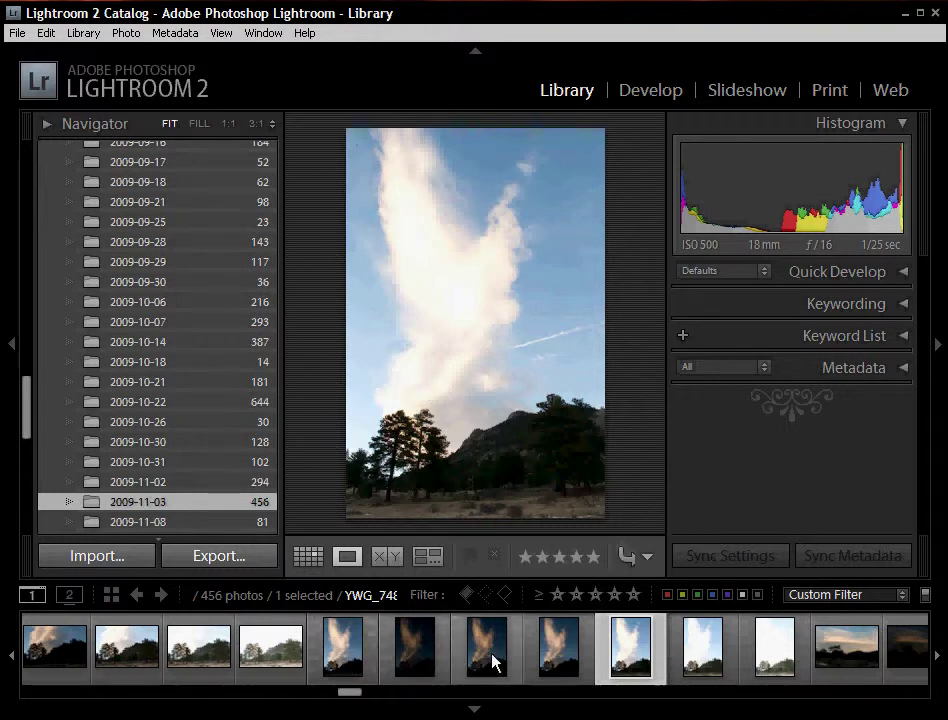
Step: Preview the brightest cloud exposures, then select all six bracketed shots in the Filmstrip
left_click(770, 665)
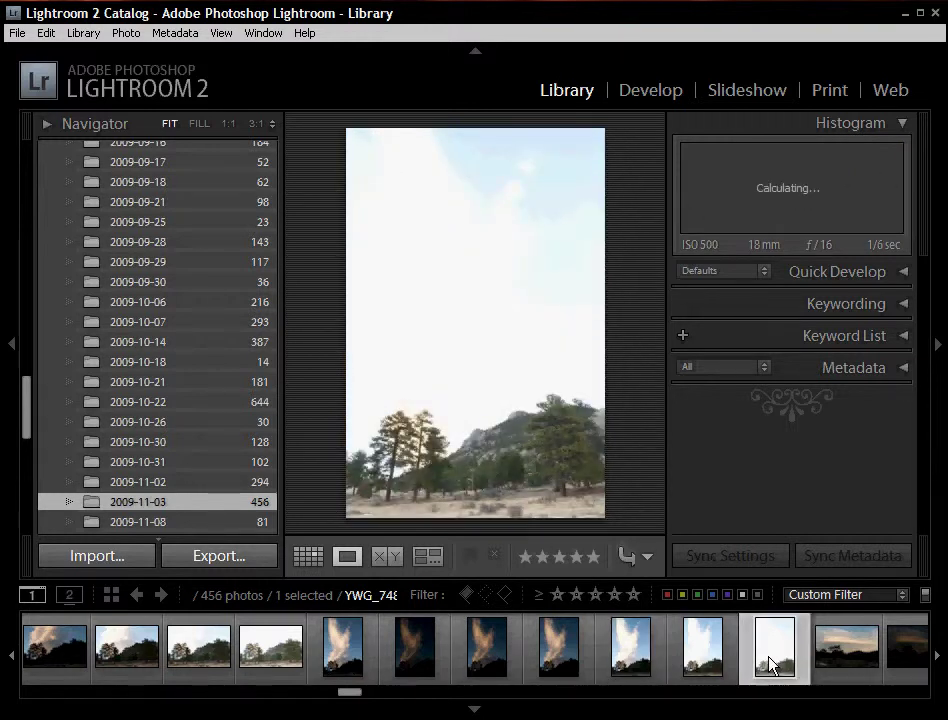
left_click(720, 651)
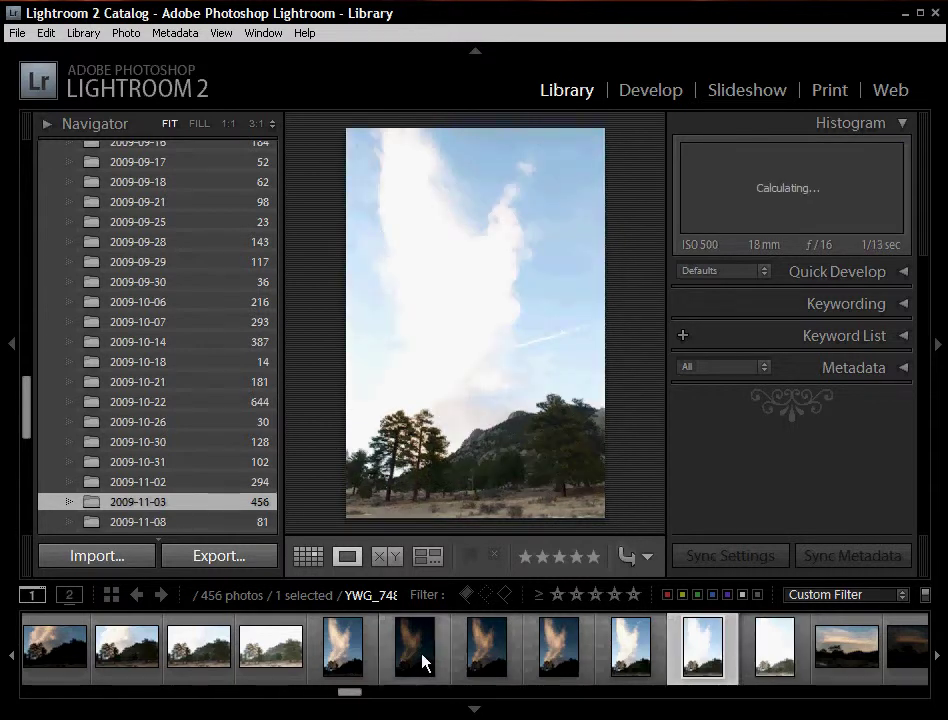
left_click(372, 660, "shift")
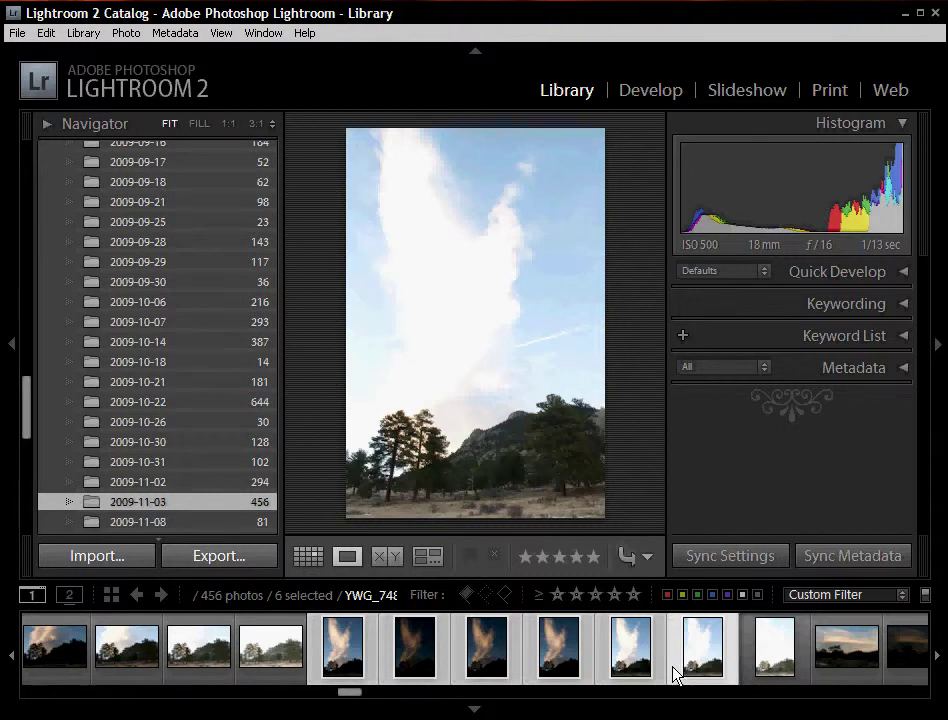
Step: Export the selection via Plug-in Extras to Photomatix Pro, keeping the TIFF 16-bit format
left_click(17, 33)
mouse_move(72, 286)
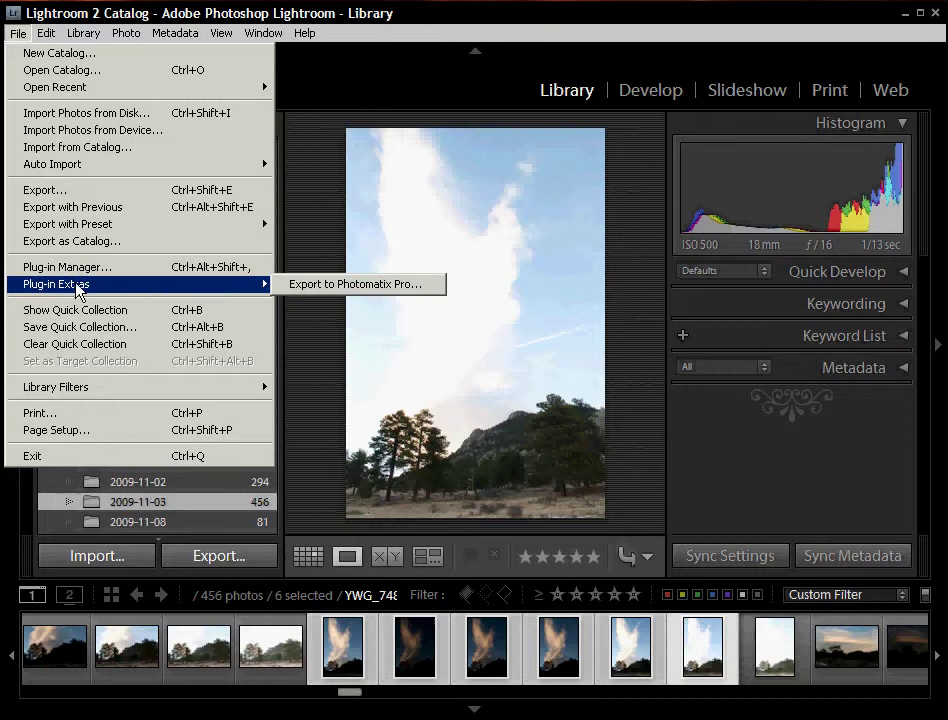
left_click(338, 287)
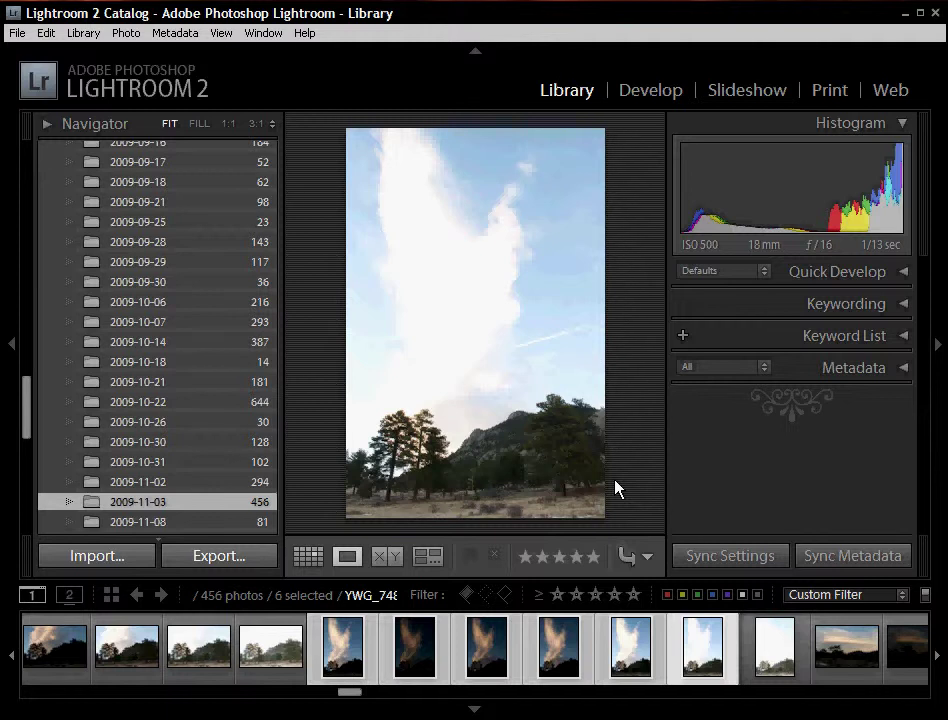
left_click(604, 572)
left_click(560, 621)
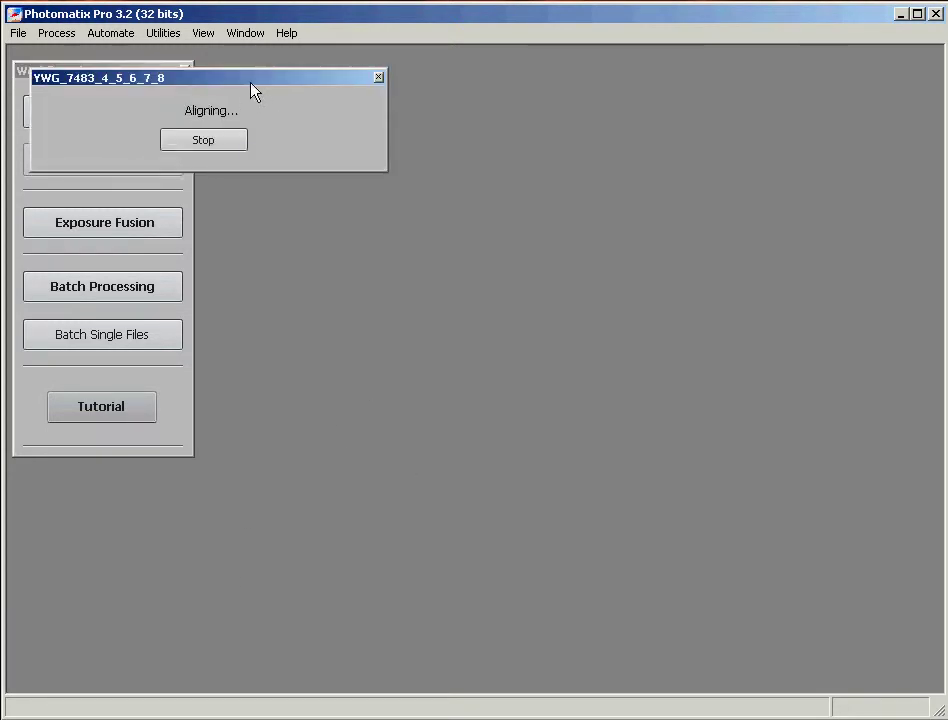
Step: Move the Aligning progress window aside while YWG_7483_4_5_6_7_8 merges into HDR
left_click_drag(251, 84, 558, 256)
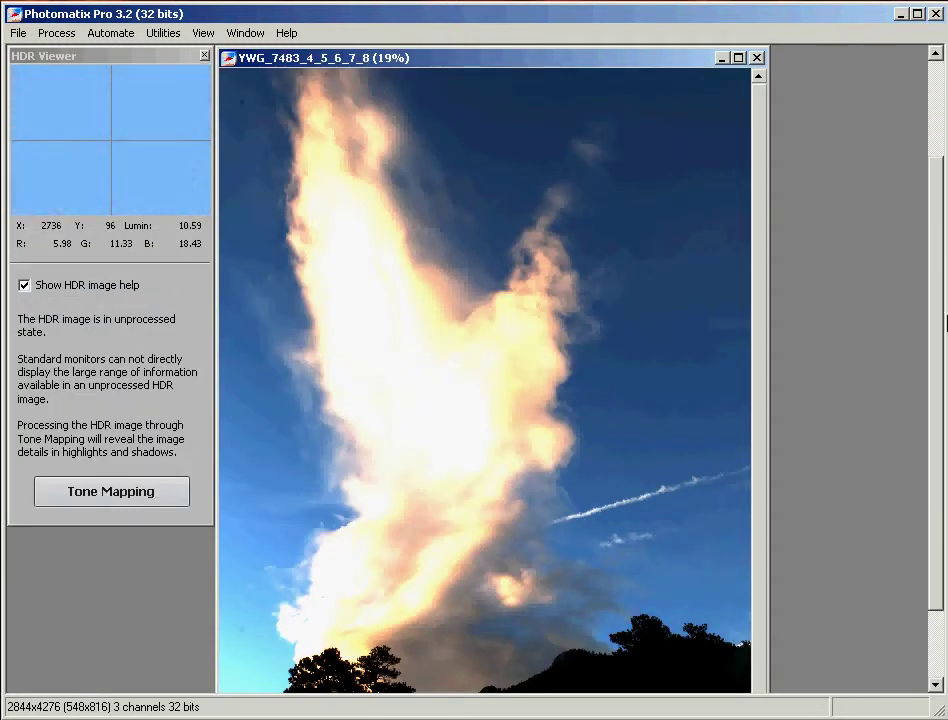
Step: Launch Tone Mapping on the merged 32-bit YWG_7483_4_5_6_7_8 image
left_click_drag(937, 234, 939, 309)
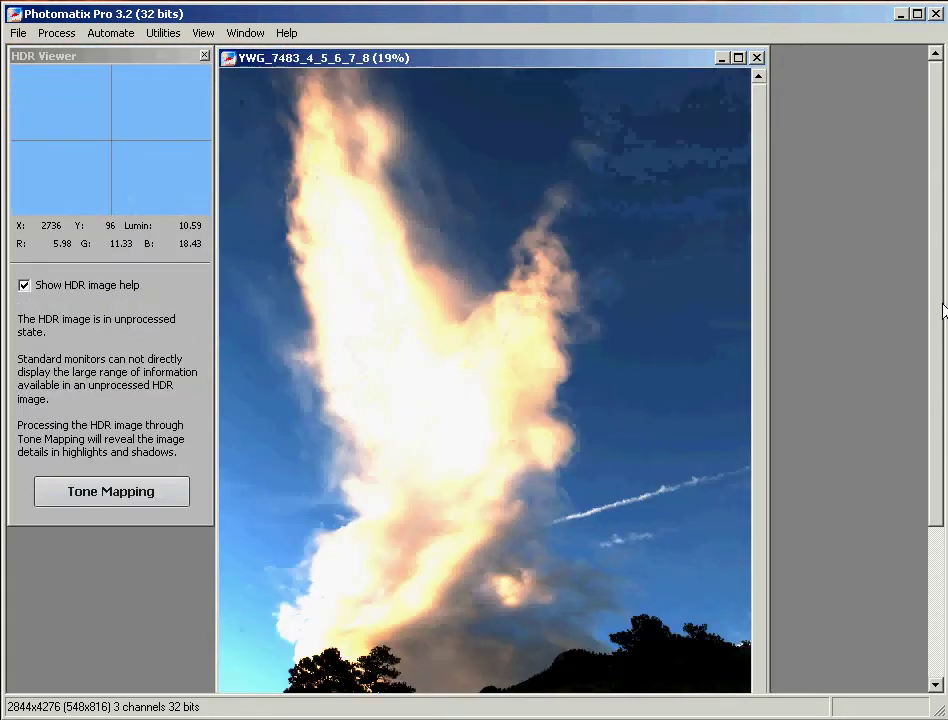
left_click(127, 498)
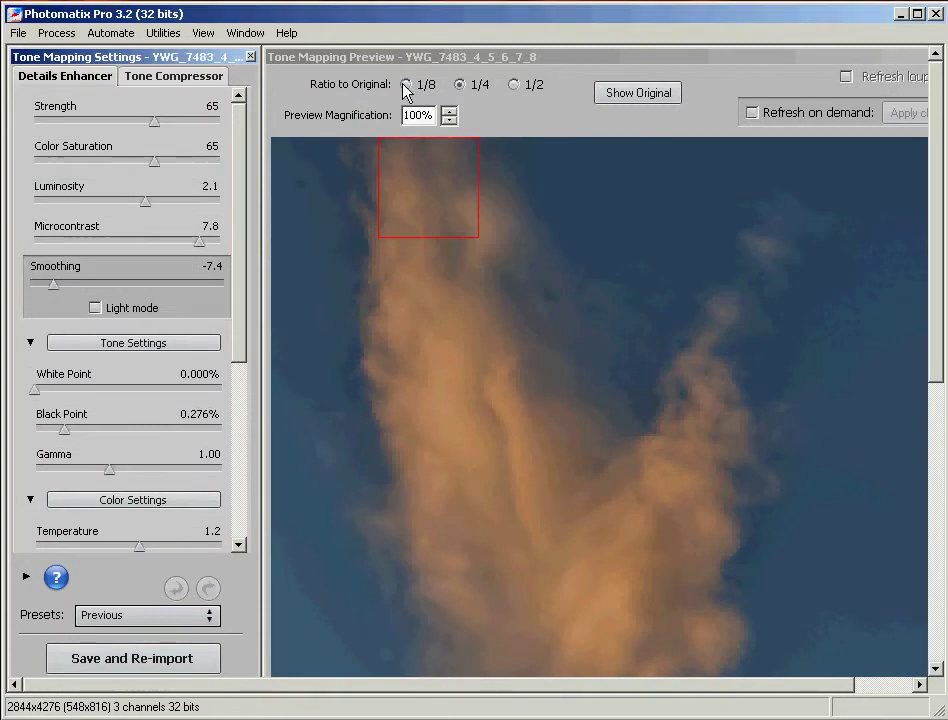
Step: Set the preview ratio to 1/8, place the histogram beside it, and reopen Tone Settings
left_click(405, 85)
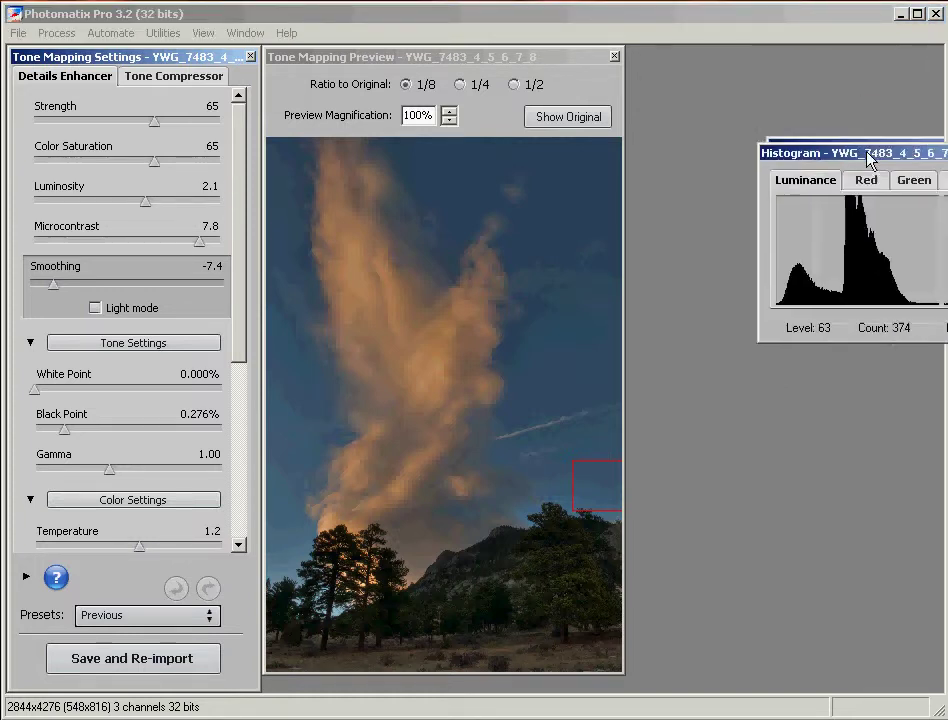
left_click_drag(787, 169, 748, 62)
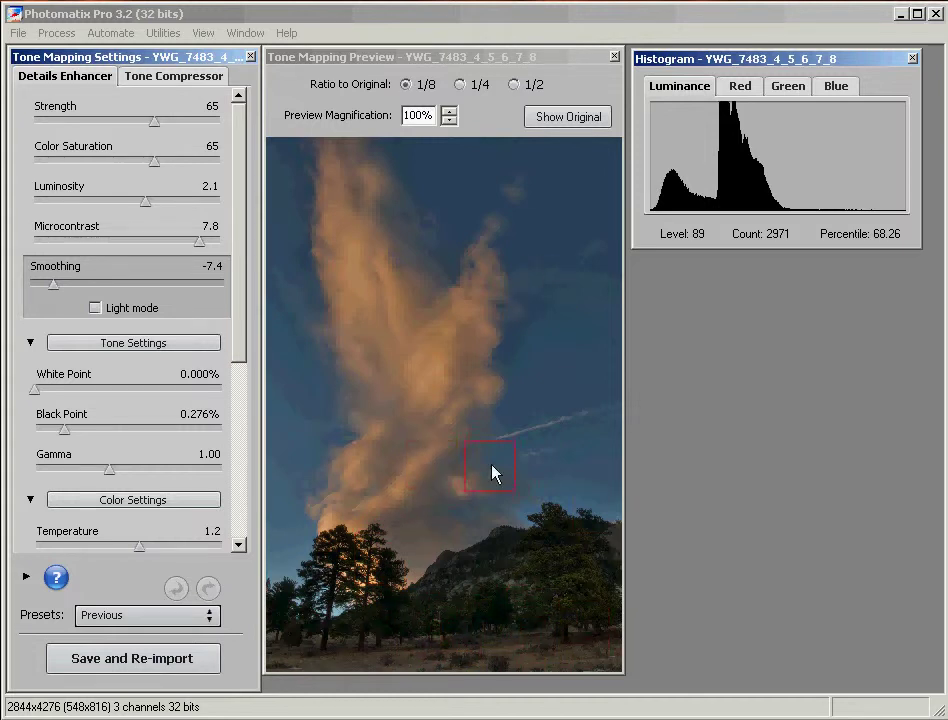
left_click(239, 258)
left_click(30, 343)
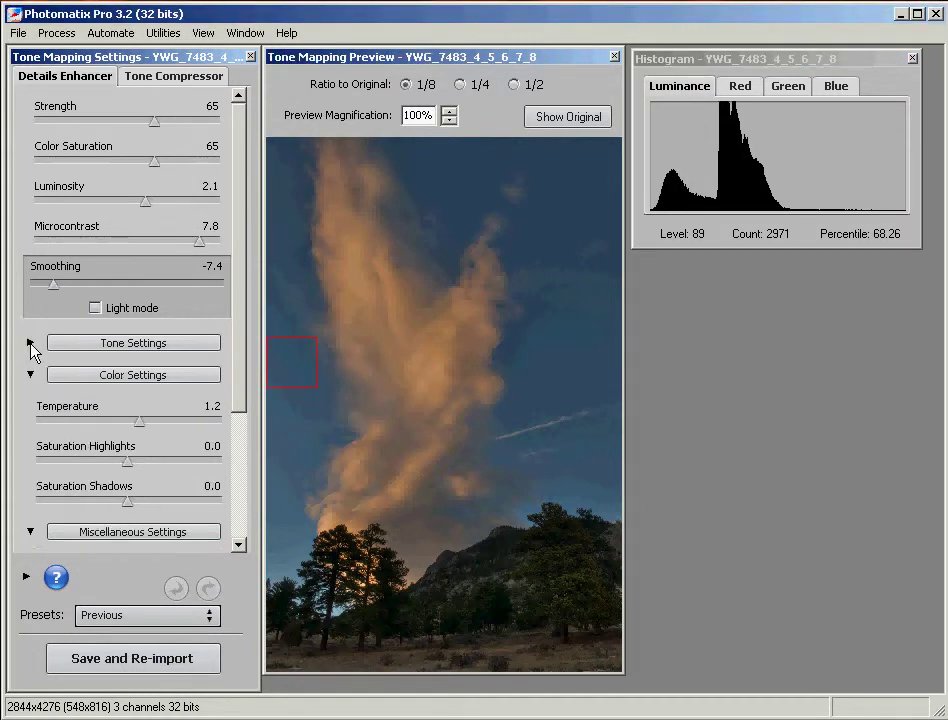
left_click(30, 343)
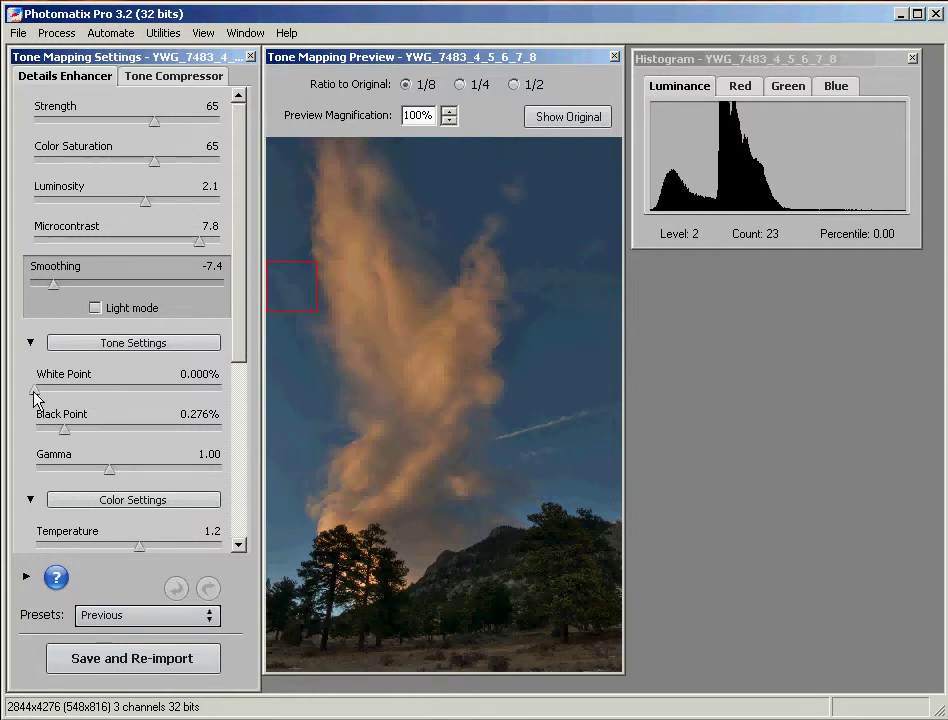
Step: Push White Point up for comparison, then settle it at 0.304%
left_click_drag(36, 392, 182, 396)
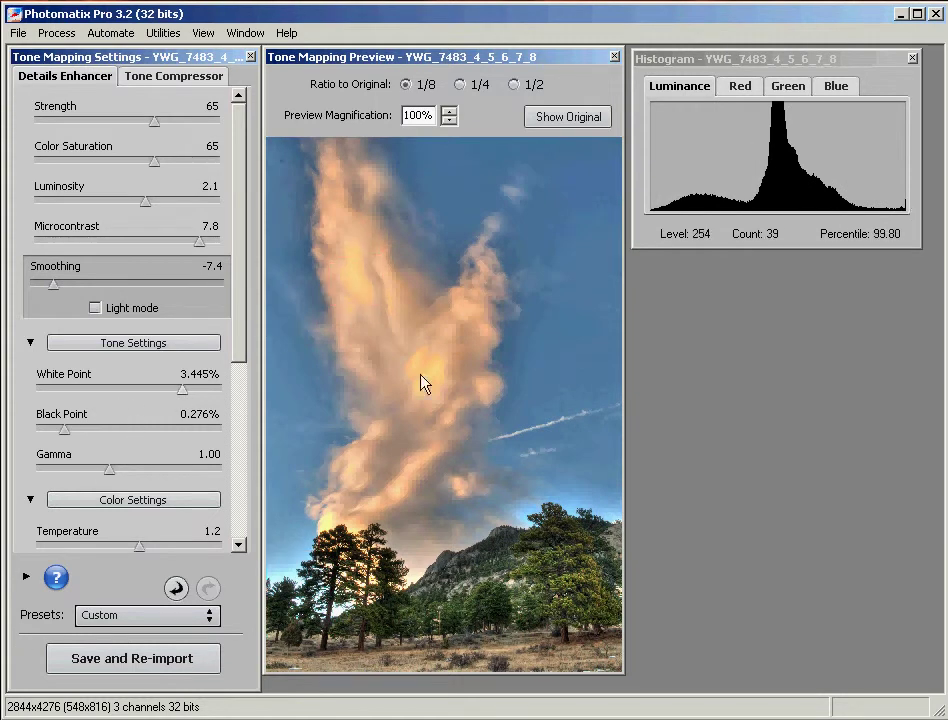
mouse_move(182, 392)
left_mouse_down()
mouse_move(100, 384)
mouse_move(70, 394)
left_mouse_up()
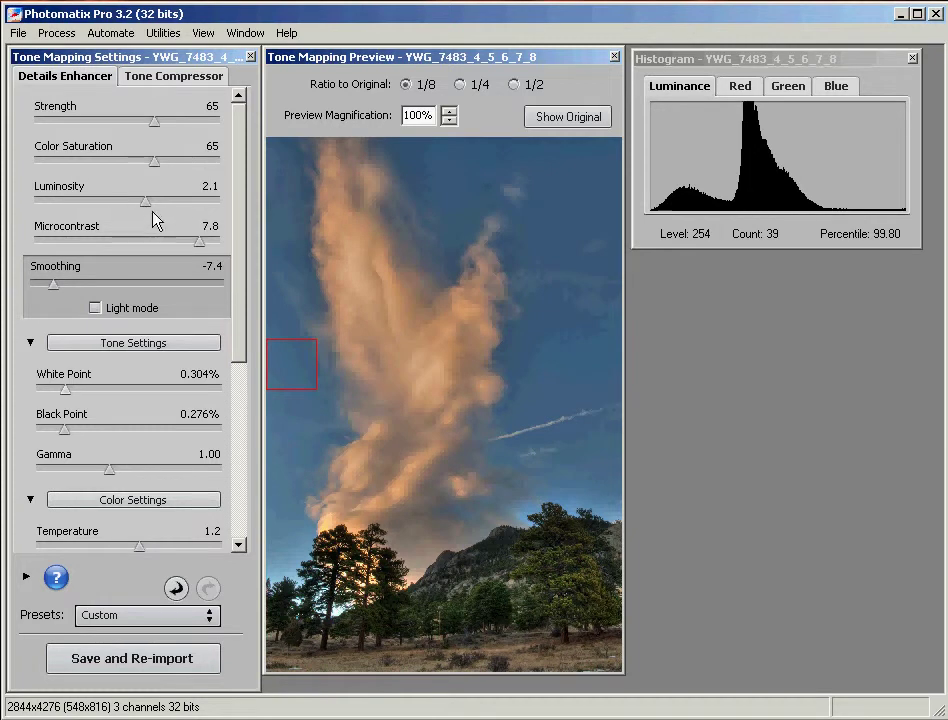
Step: Raise Luminosity to 8.4
left_click_drag(168, 201, 170, 203)
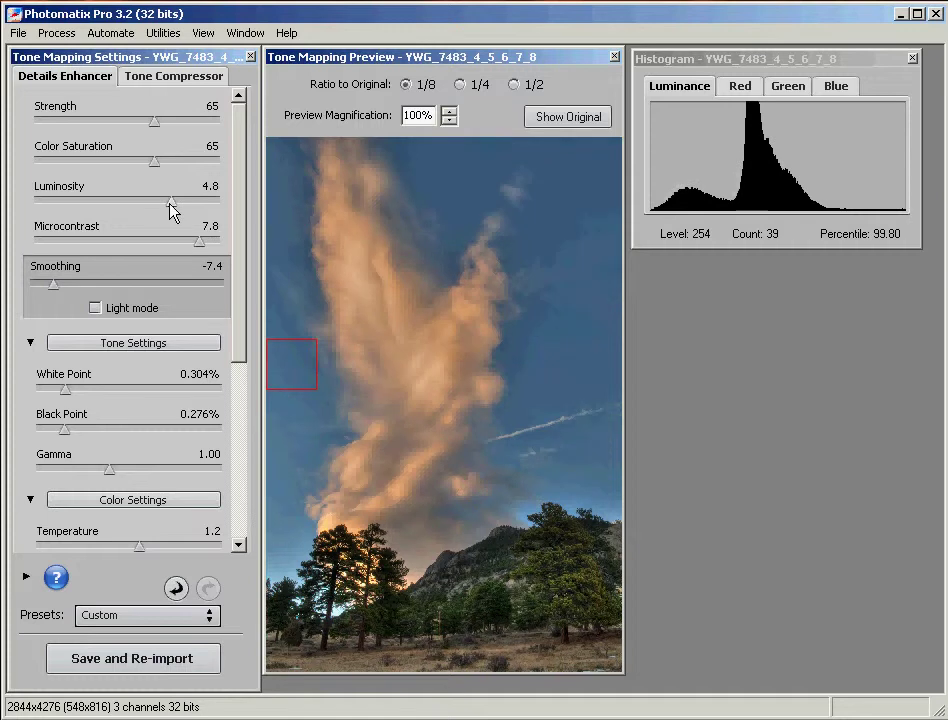
left_click_drag(172, 207, 188, 209)
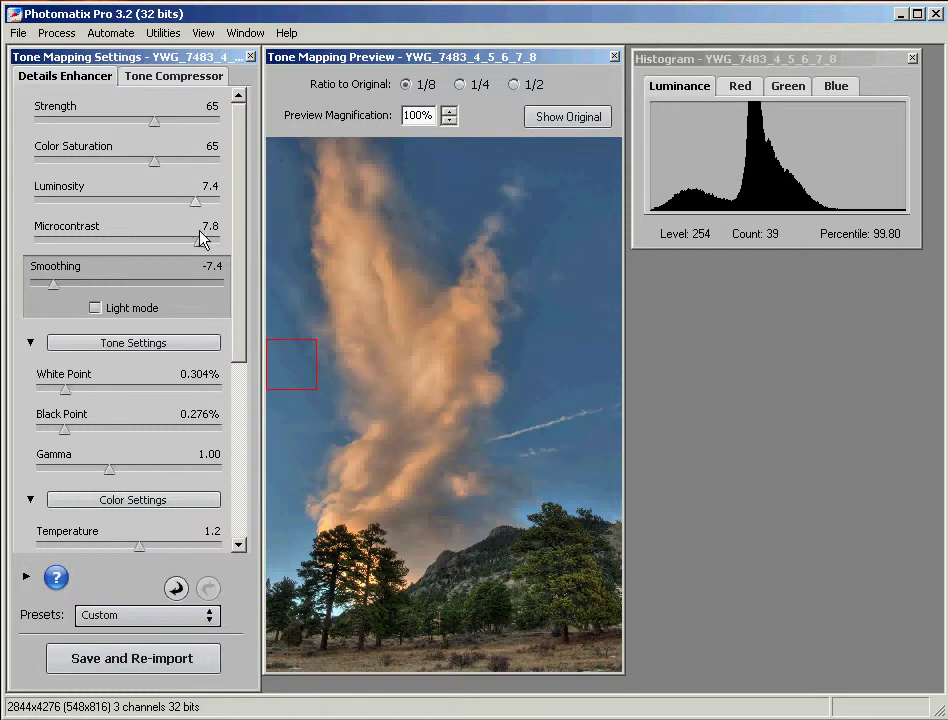
left_click_drag(201, 210, 208, 208)
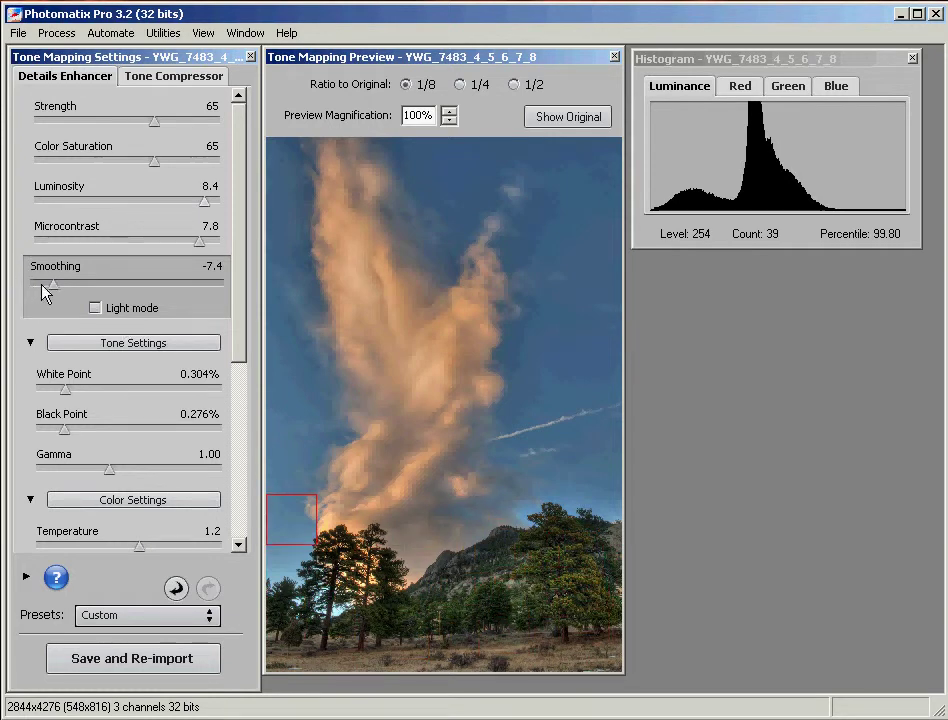
Step: Try the Smoothing range and Light mode levels, ending with Light mode off at 0.1
left_click_drag(53, 287, 30, 292)
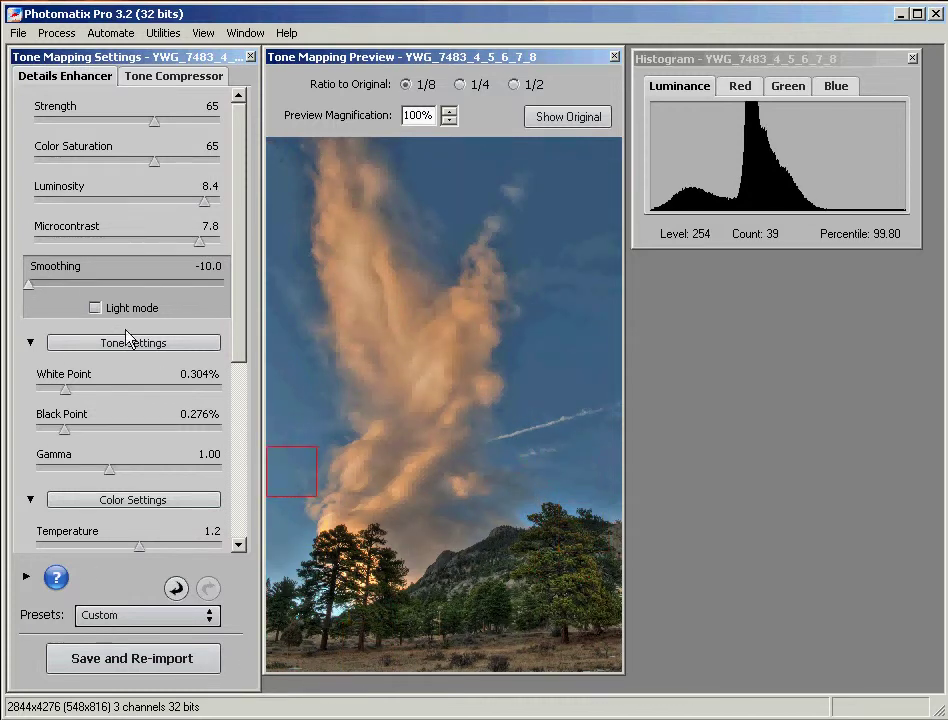
left_click_drag(28, 283, 96, 283)
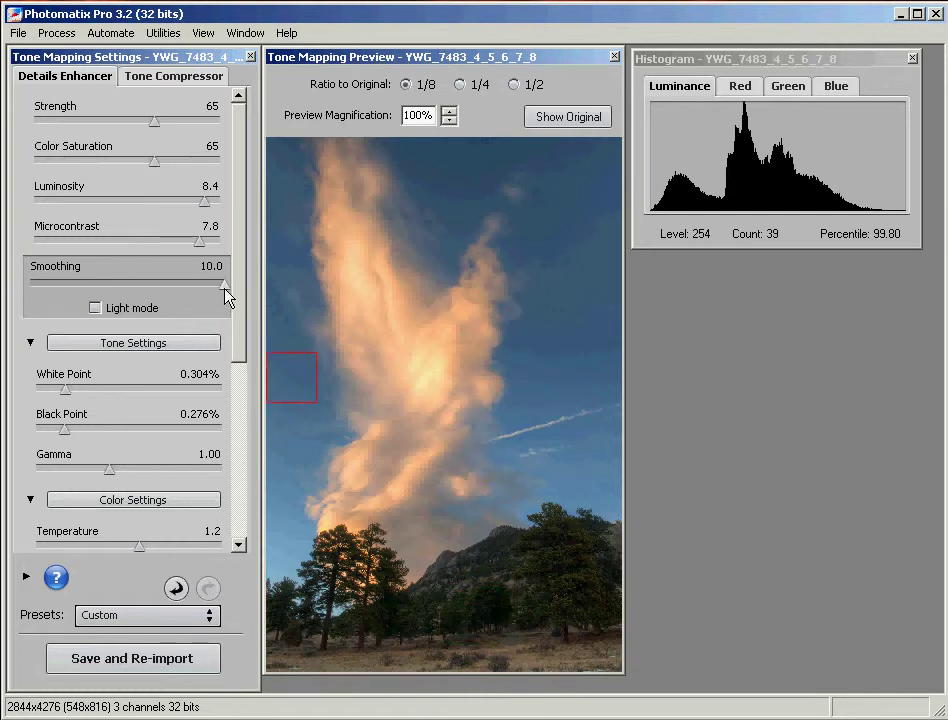
left_click_drag(228, 293, 126, 291)
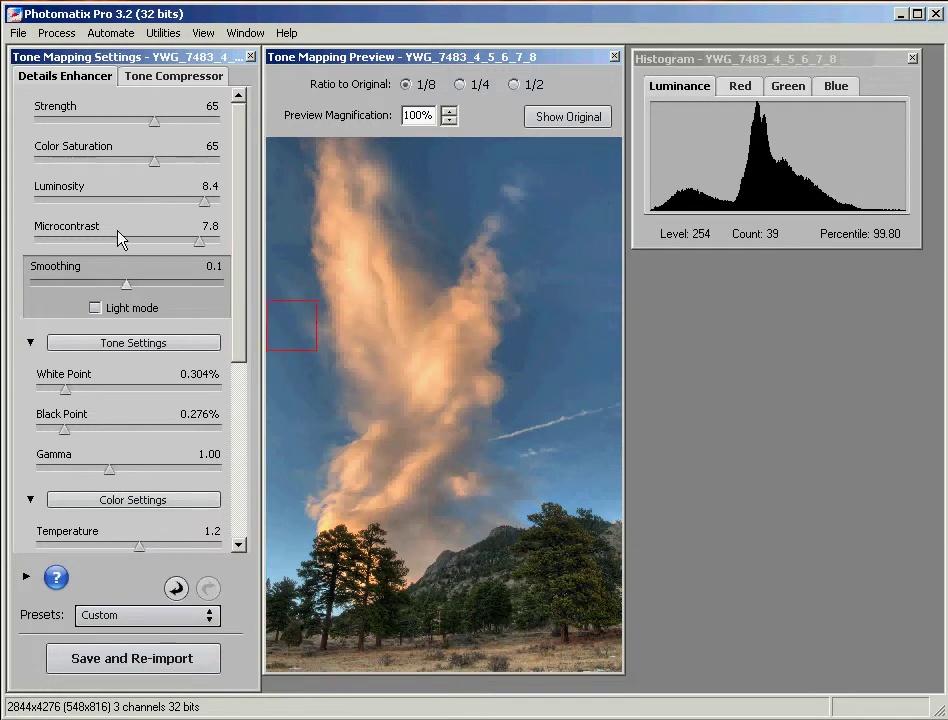
left_click(96, 308)
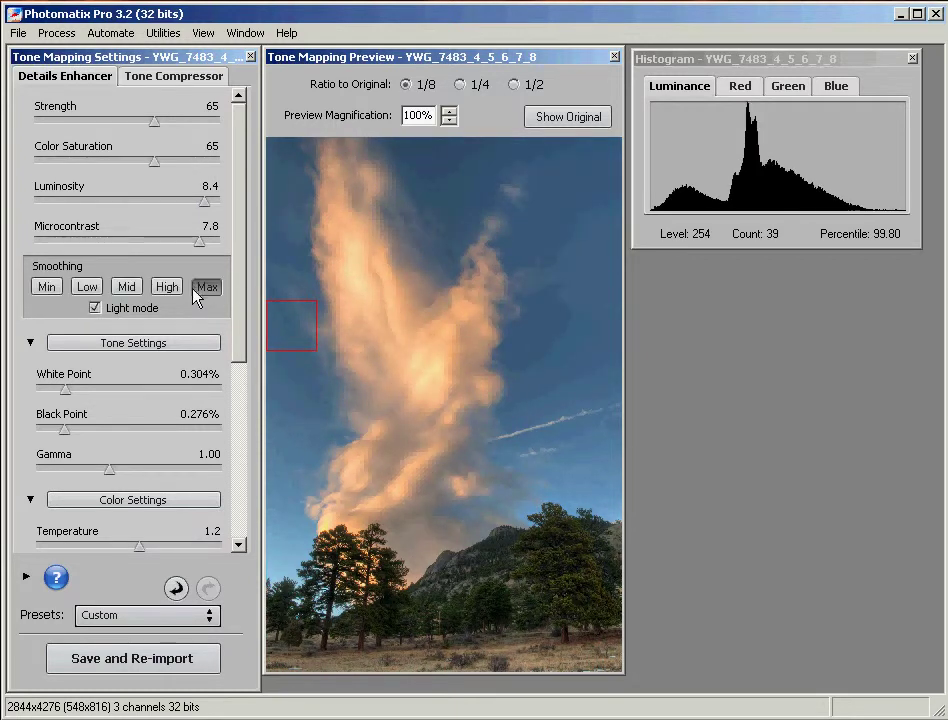
left_click(125, 287)
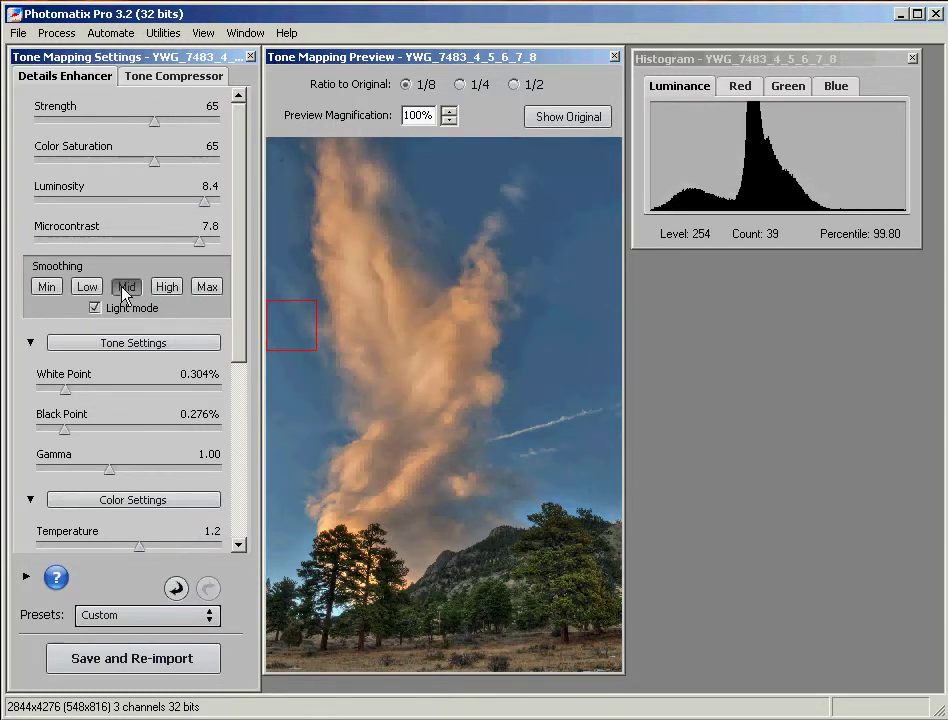
left_click(167, 288)
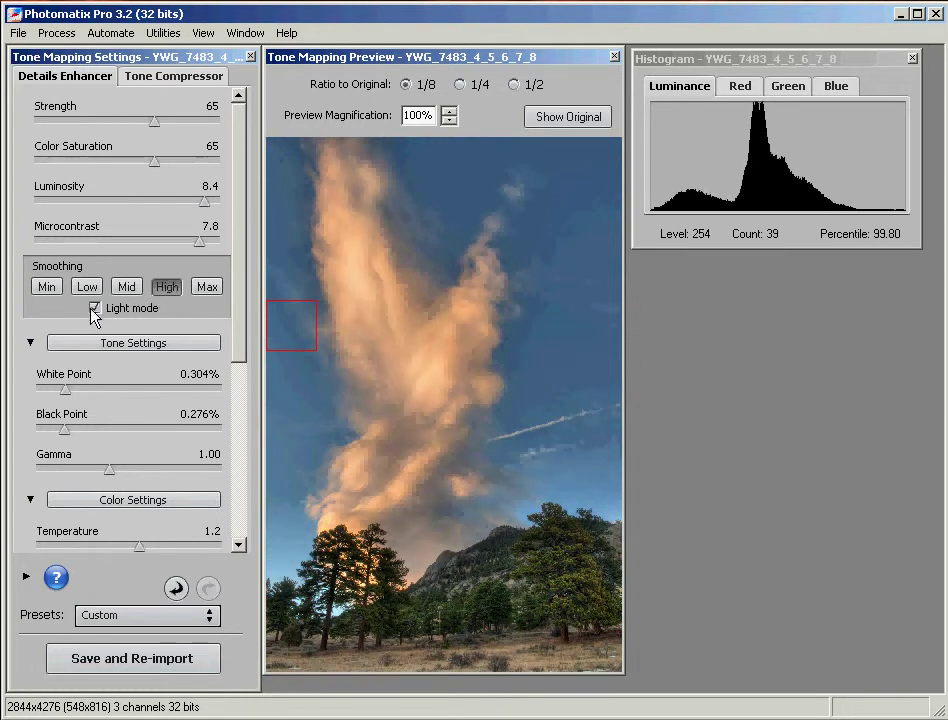
left_click(95, 308)
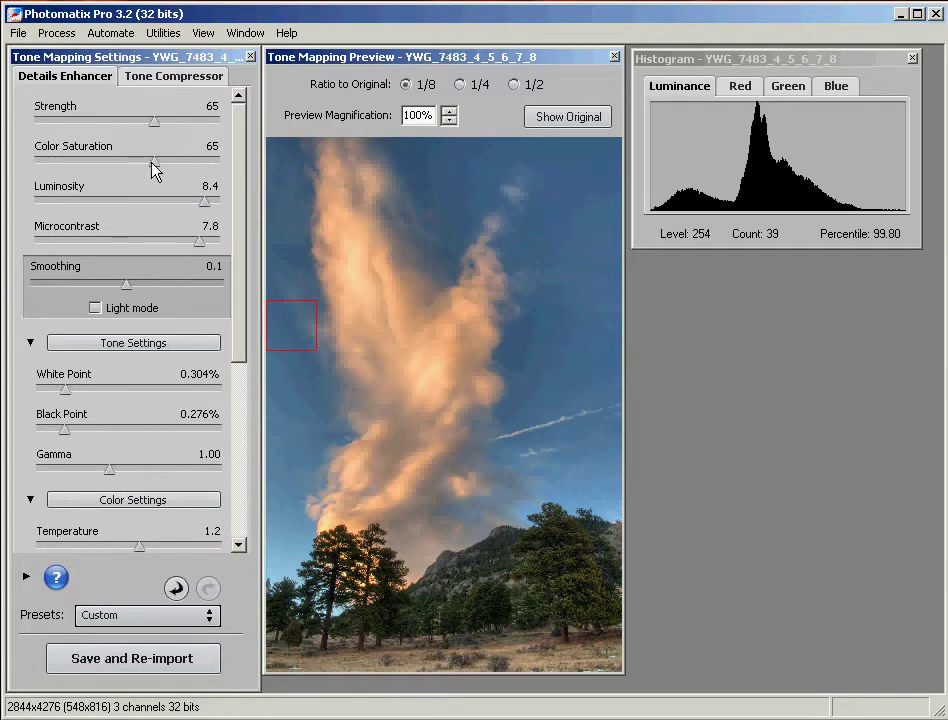
Step: Set Color Saturation to 67, and Strength to 72 after testing its full range
left_click_drag(152, 163, 174, 172)
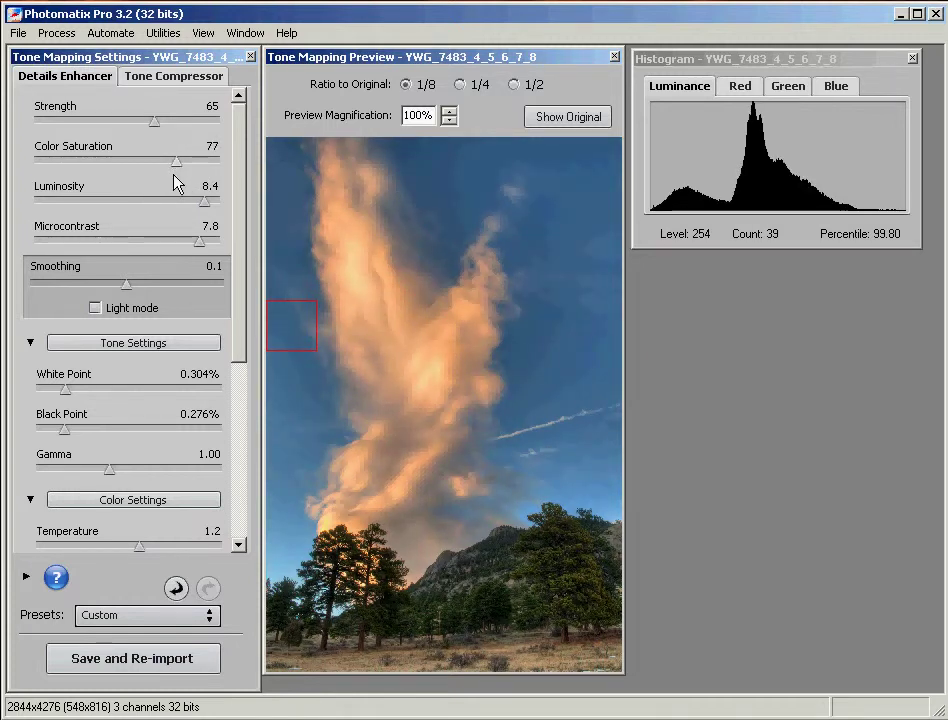
mouse_move(177, 163)
left_mouse_down()
mouse_move(168, 173)
mouse_move(160, 166)
left_mouse_up()
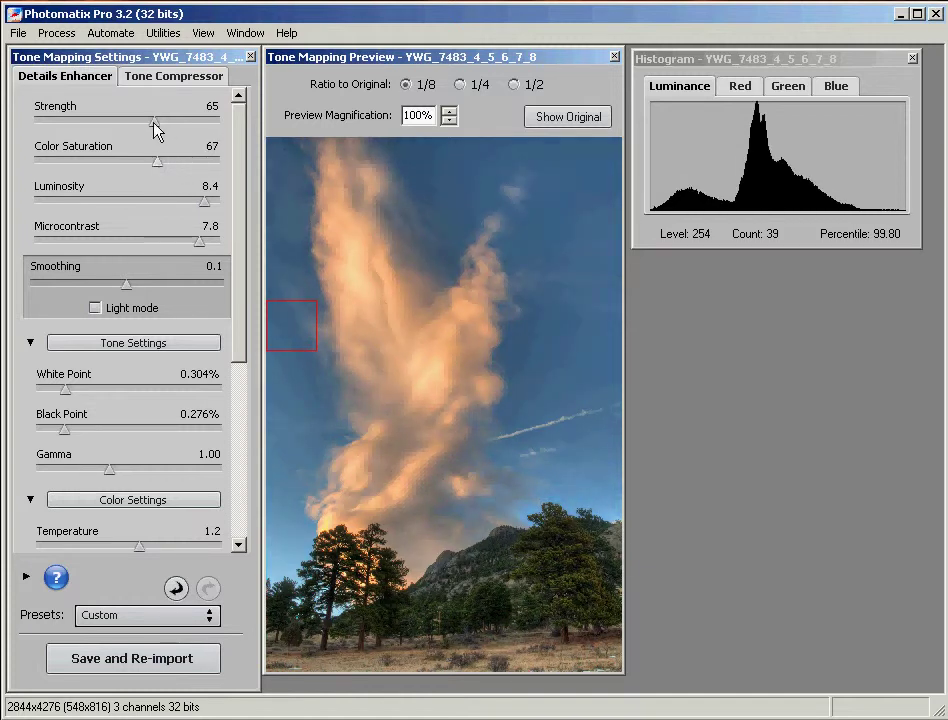
left_click_drag(154, 124, 216, 125)
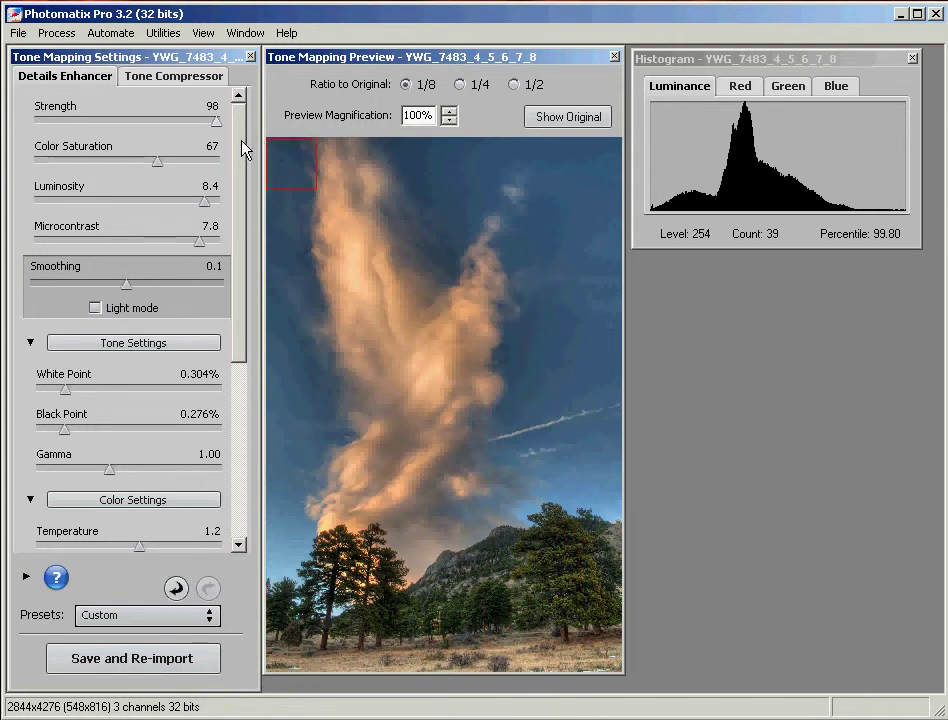
left_click_drag(216, 122, 15, 133)
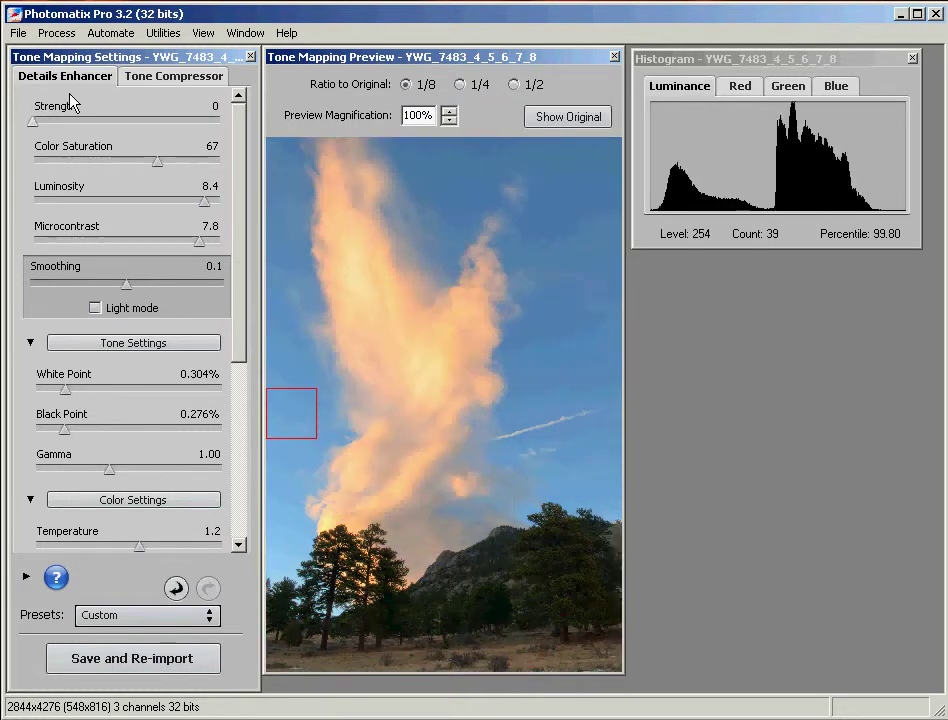
left_click_drag(37, 125, 104, 128)
left_click_drag(155, 124, 192, 128)
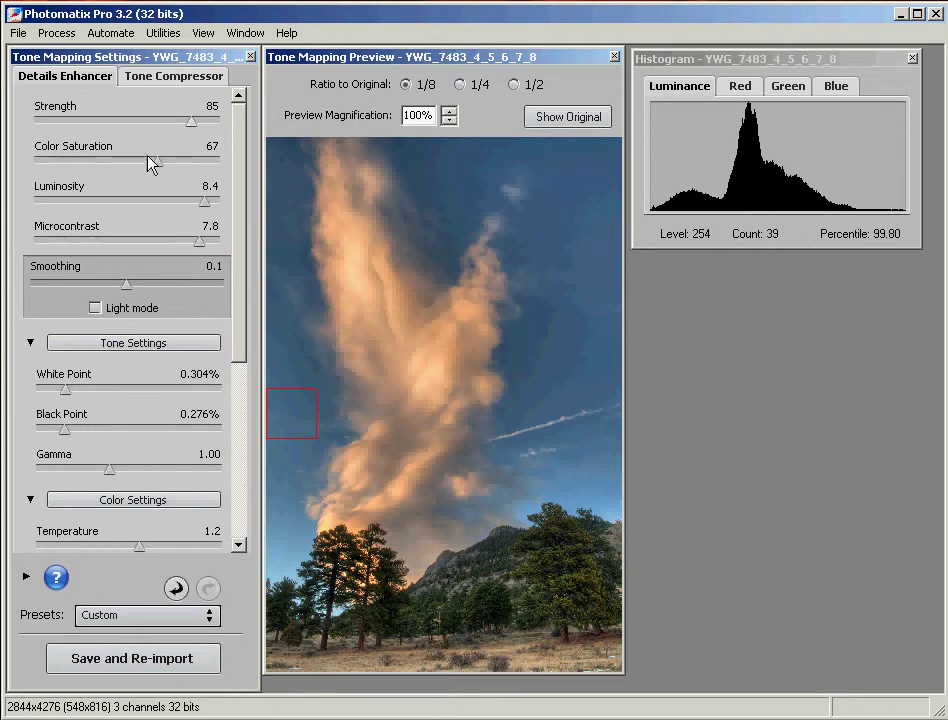
left_click_drag(187, 124, 167, 133)
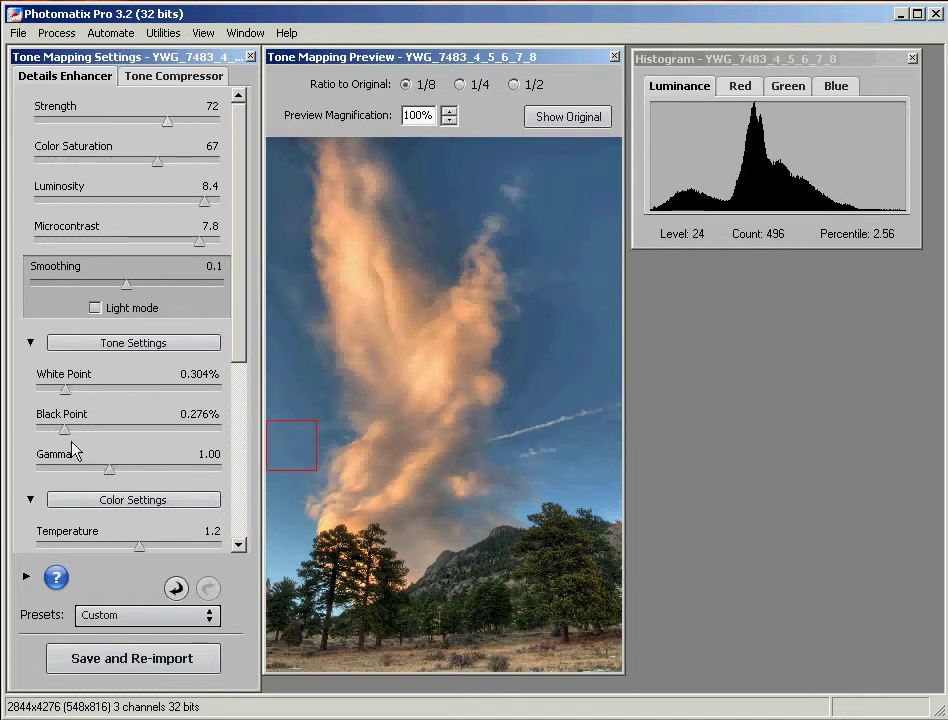
Step: Lower Black Point to 0.075% and set Temperature to 1.3
left_click_drag(62, 431, 45, 433)
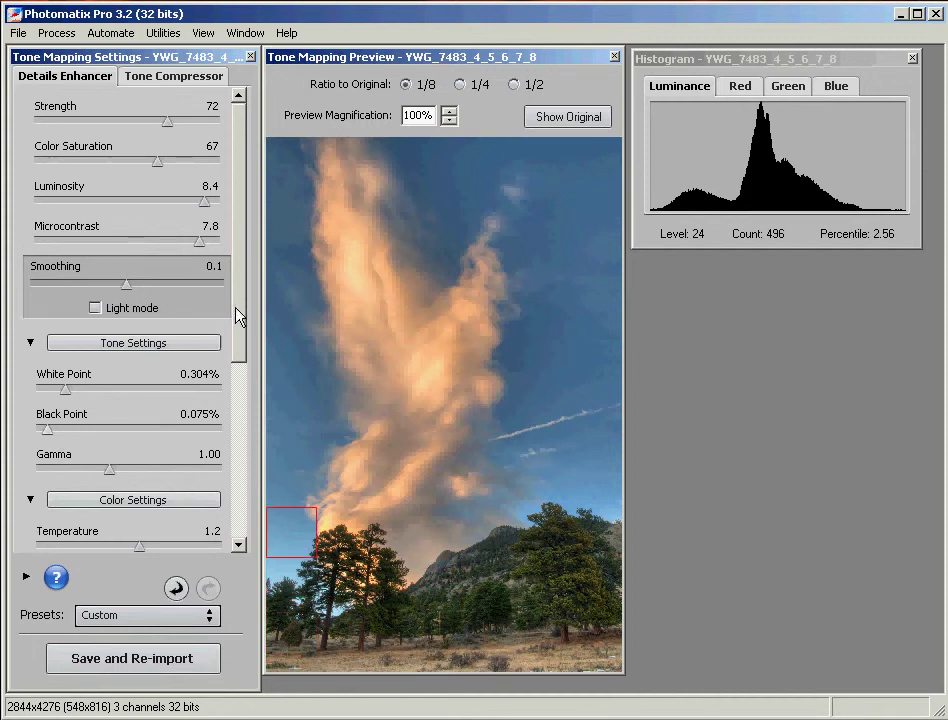
left_click_drag(239, 311, 233, 450)
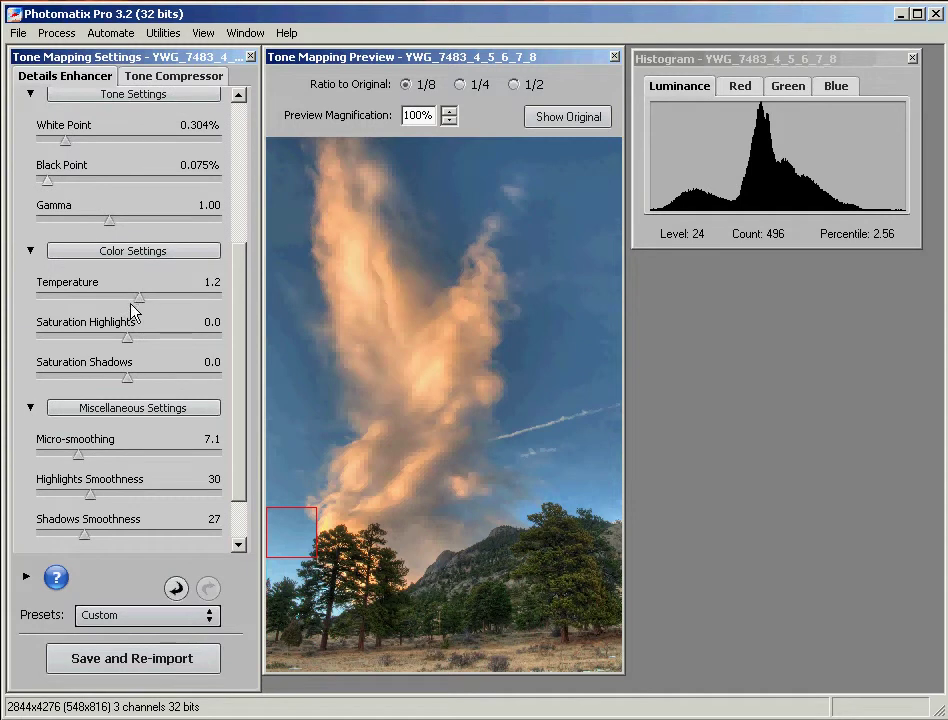
left_click_drag(134, 299, 220, 300)
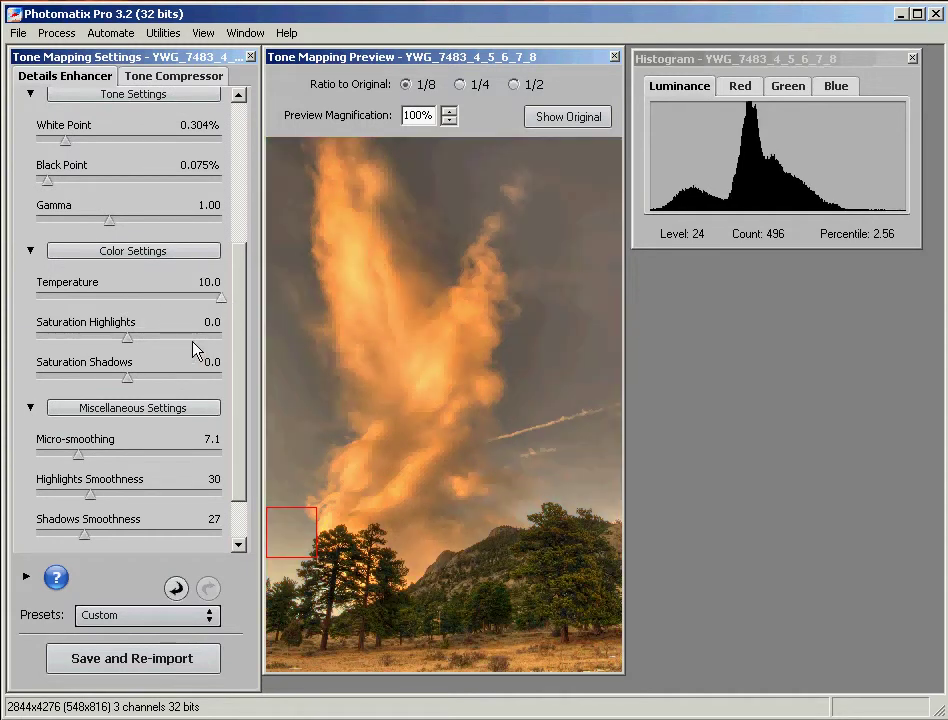
left_click_drag(222, 299, 141, 298)
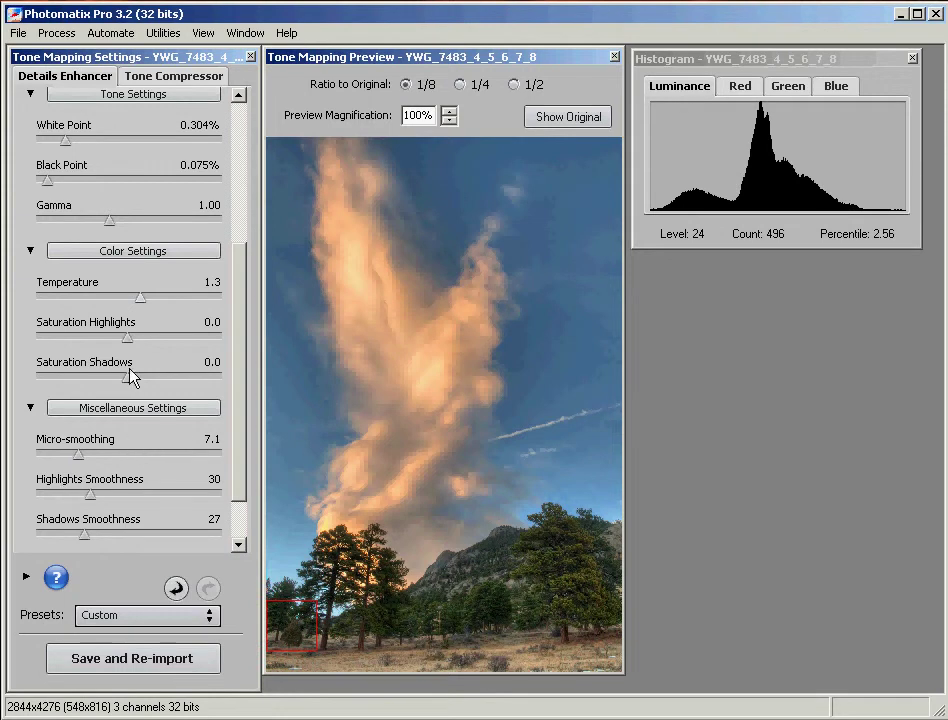
Step: Reduce Saturation Highlights to -1.5 and return to the top of the settings panel
left_click_drag(127, 338, 100, 338)
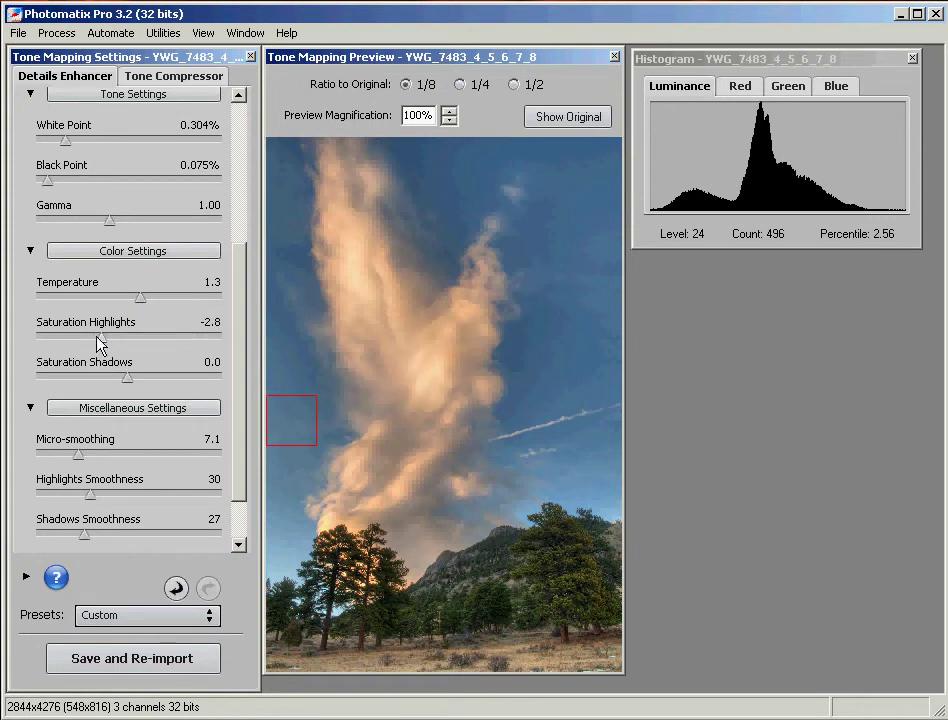
left_click_drag(102, 340, 114, 345)
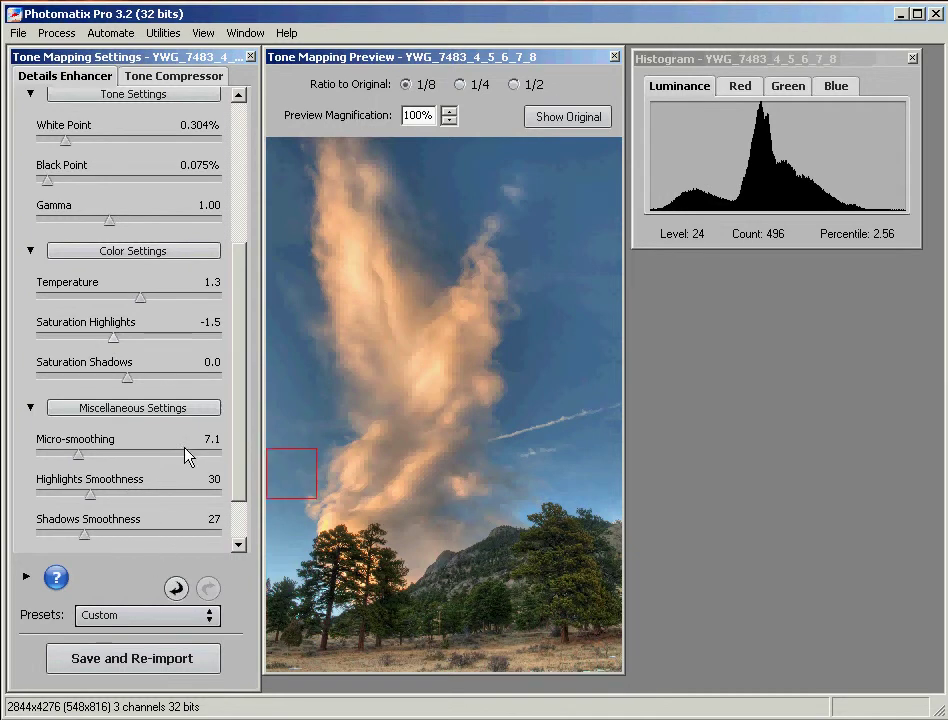
scroll(186, 450, "up", 3)
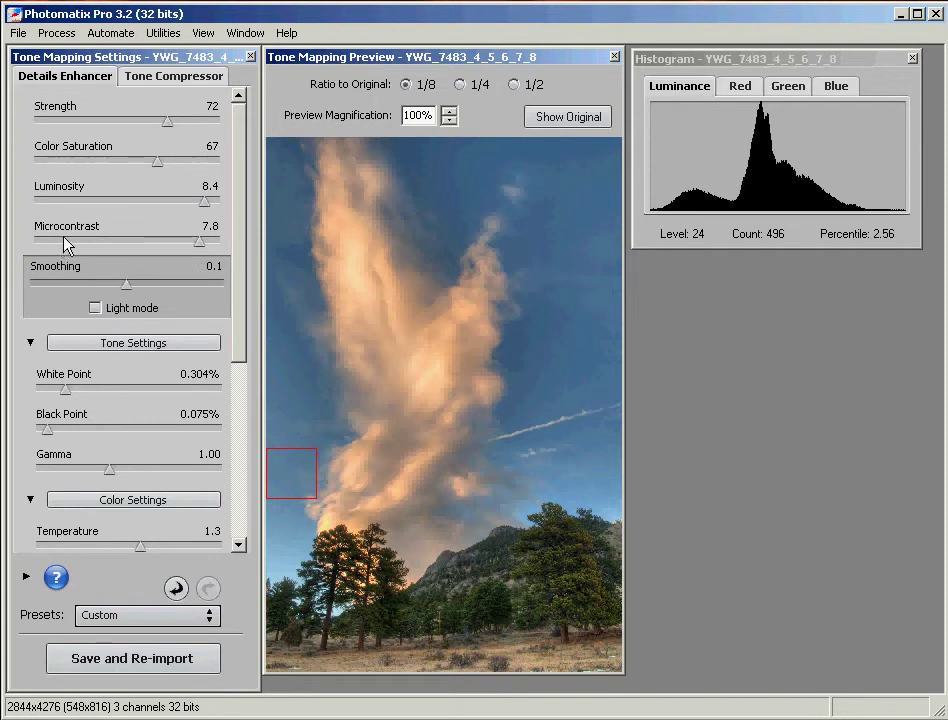
Step: Compare Microcontrast at its -10 minimum, then settle it at 7.2
left_click_drag(200, 242, 21, 251)
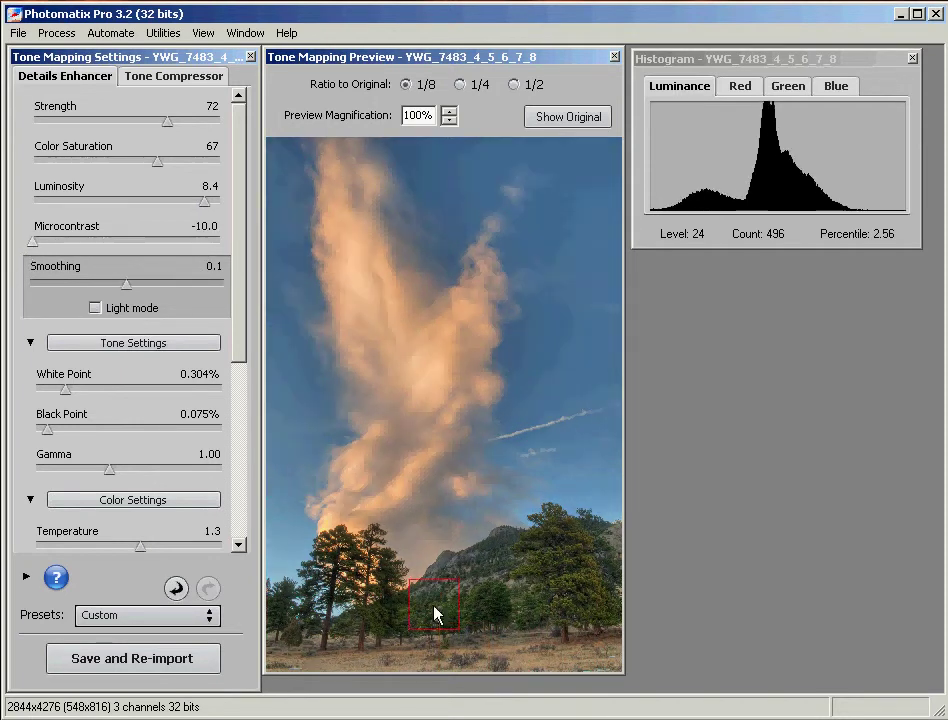
left_click(43, 242)
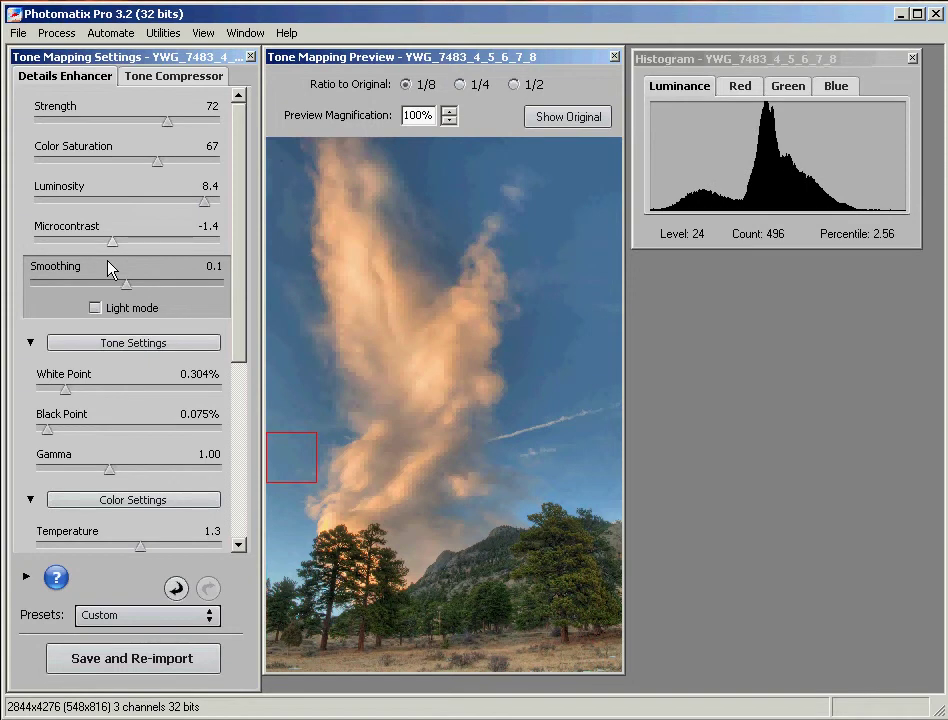
left_click_drag(112, 242, 166, 244)
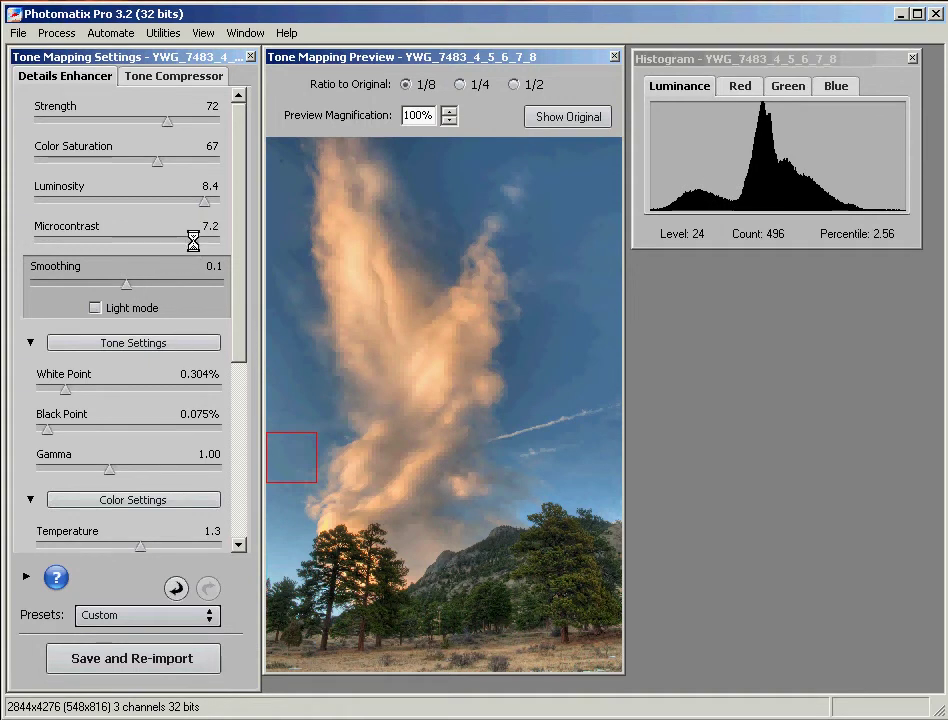
mouse_move(194, 246)
left_mouse_down()
mouse_move(160, 245)
mouse_move(193, 248)
left_mouse_up()
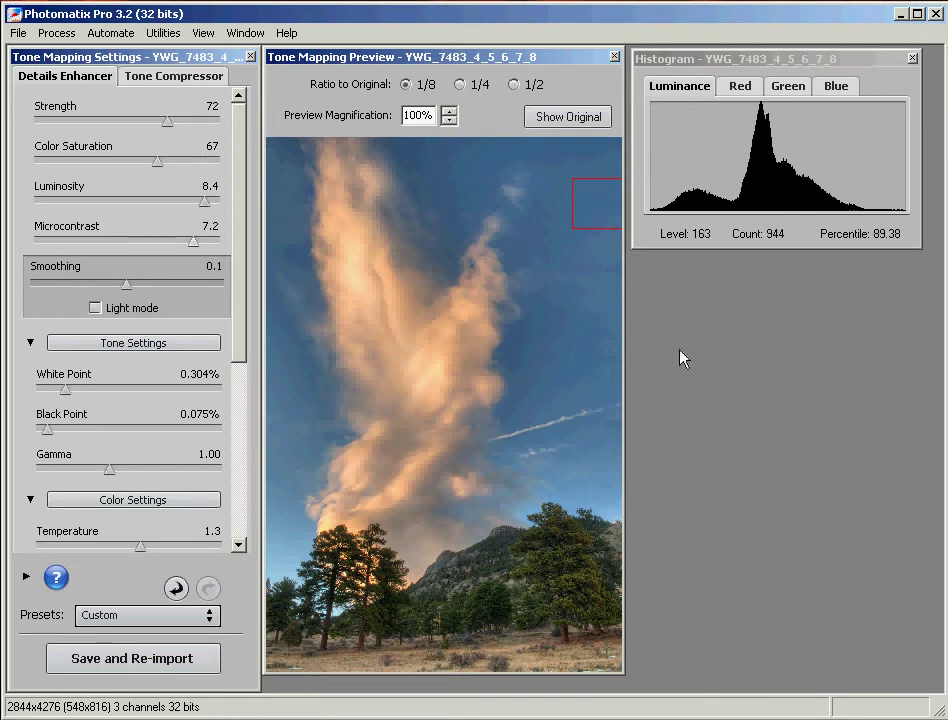
Step: Compare Micro-smoothing values from 0 upward against cloud and tree detail, settling at 12.9
left_click_drag(237, 296, 248, 493)
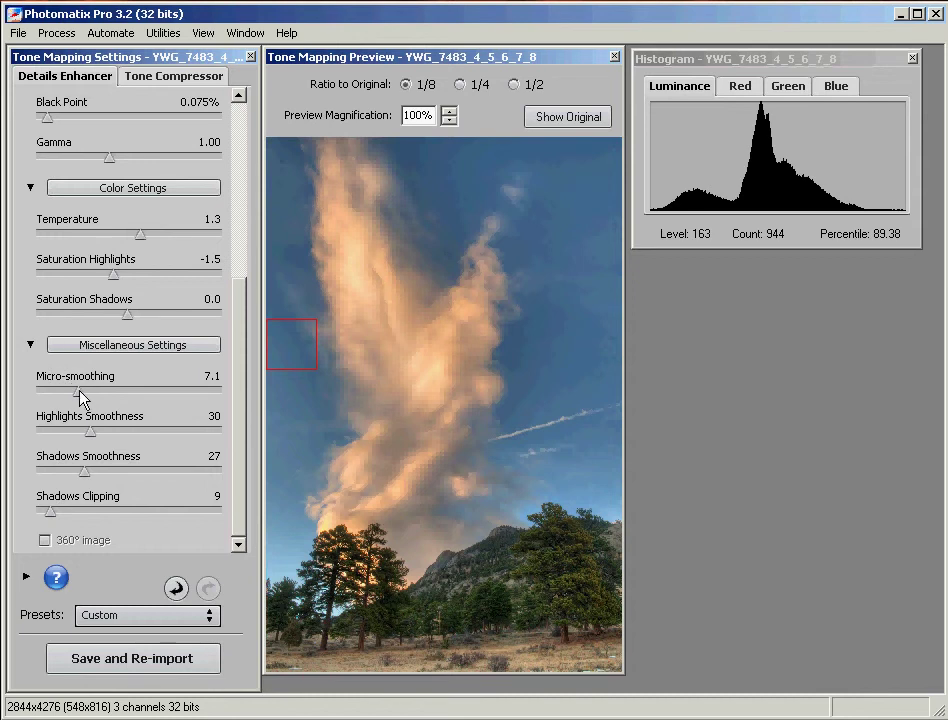
left_click_drag(78, 393, 141, 391)
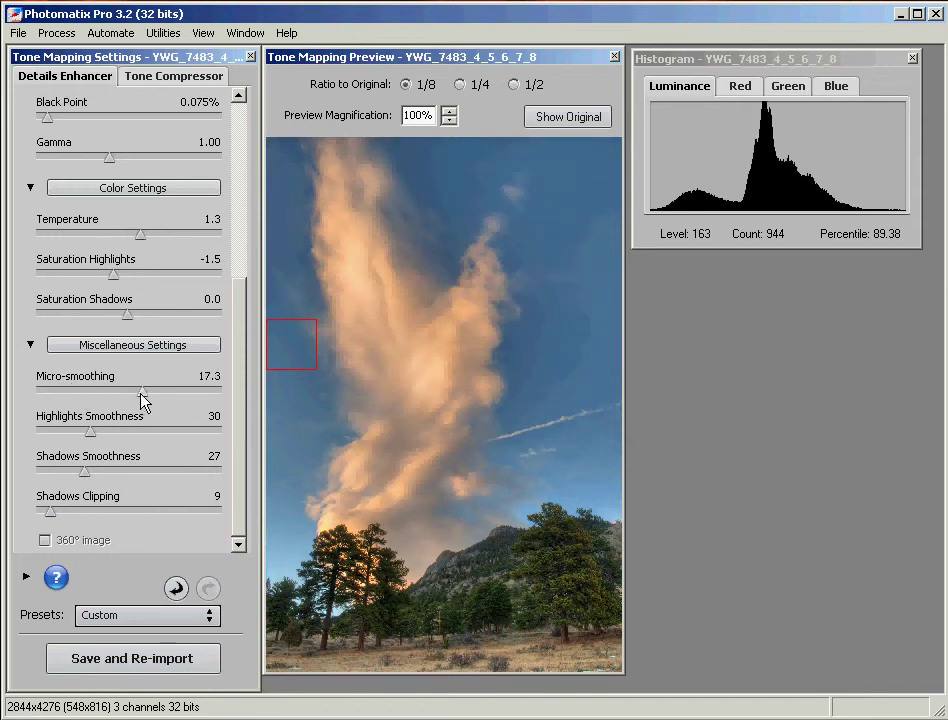
left_click_drag(141, 393, 118, 393)
left_click(293, 508)
left_click_drag(116, 396, 25, 394)
left_click(514, 612)
left_click_drag(516, 617, 291, 513)
left_click_drag(35, 398, 107, 405)
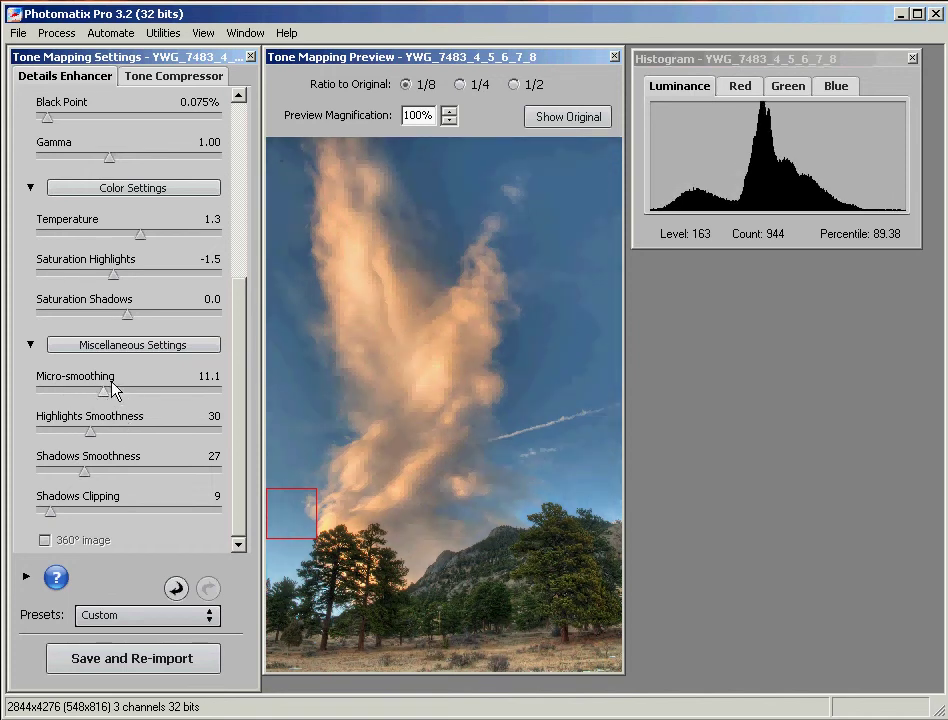
left_click_drag(108, 391, 116, 390)
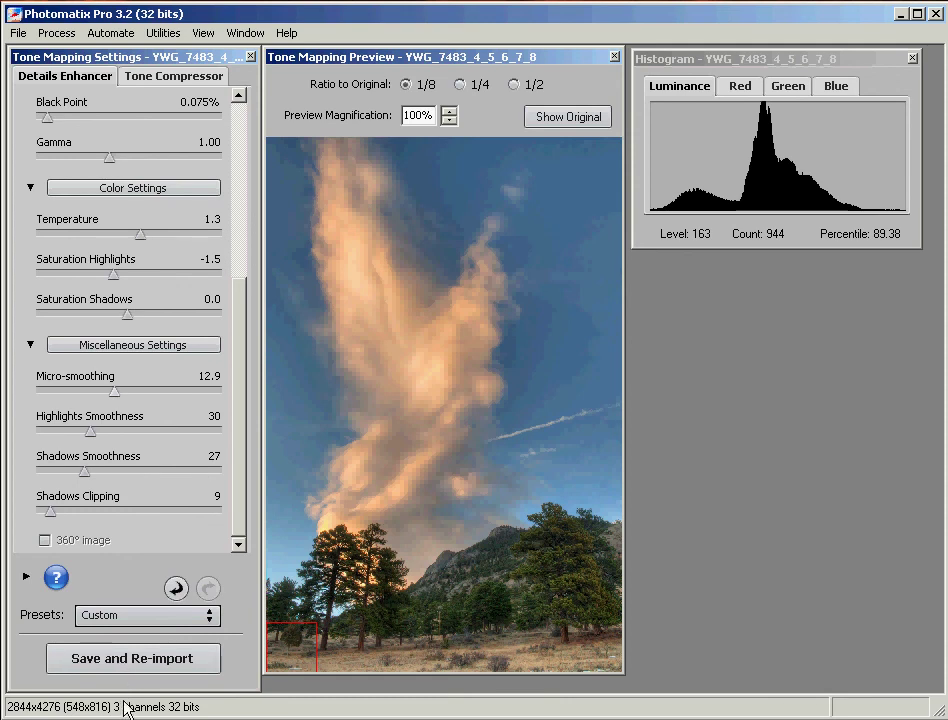
left_click_drag(243, 476, 238, 279)
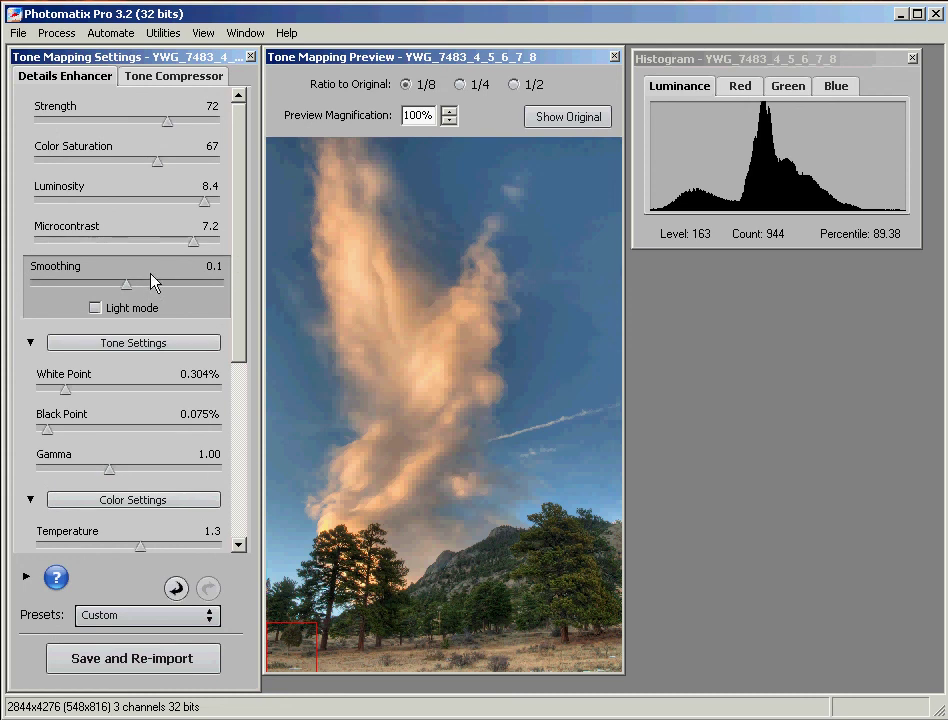